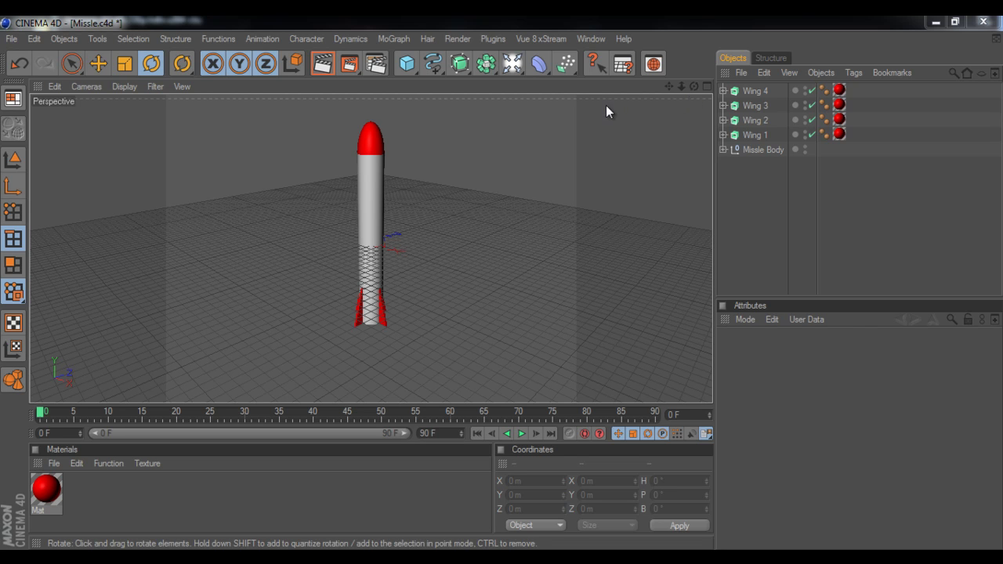
Create a PyroCluster shader material and a PyroCluster - VolumeTracer material from the Material Manager's Shader menu.
{"action": "left_click", "coordinate": [54, 464]}
{"action": "mouse_move", "coordinate": [89, 308]}
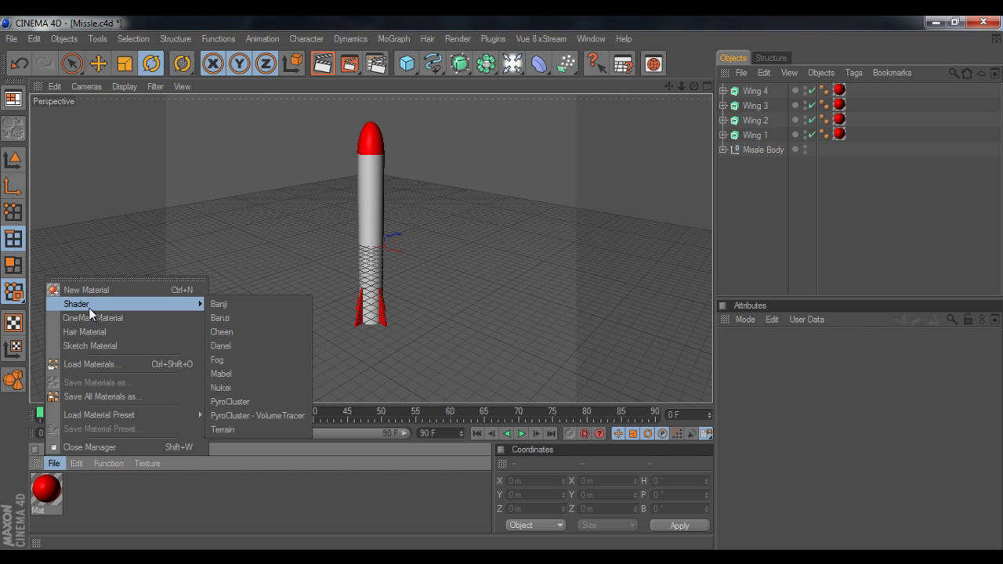
{"action": "left_click", "coordinate": [242, 402]}
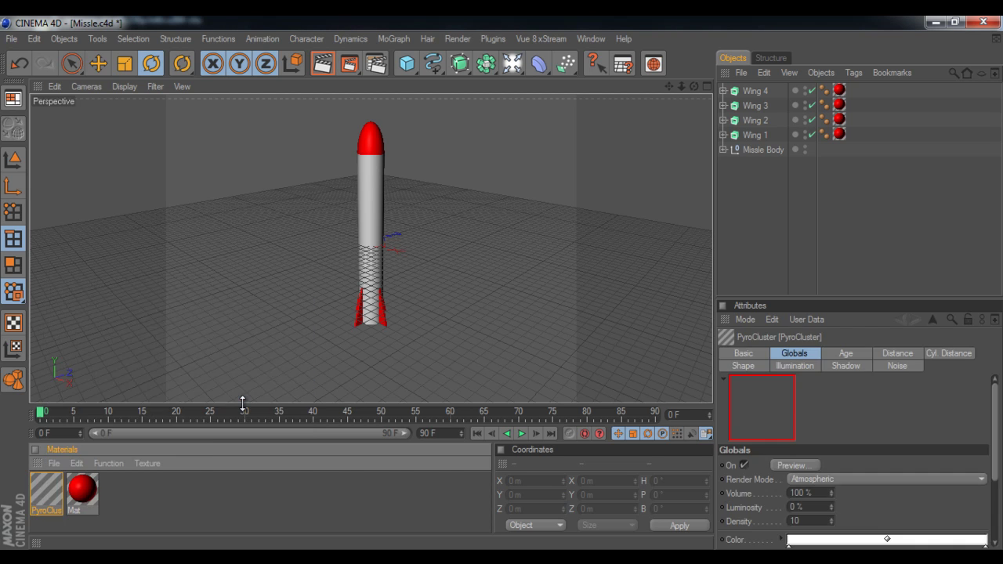
{"action": "left_click", "coordinate": [53, 462]}
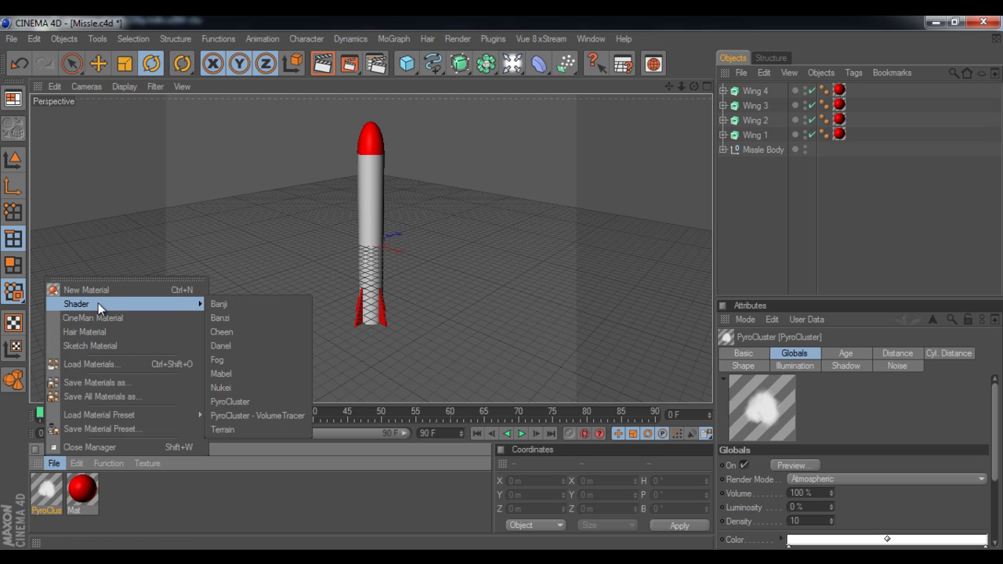
{"action": "left_click", "coordinate": [245, 417]}
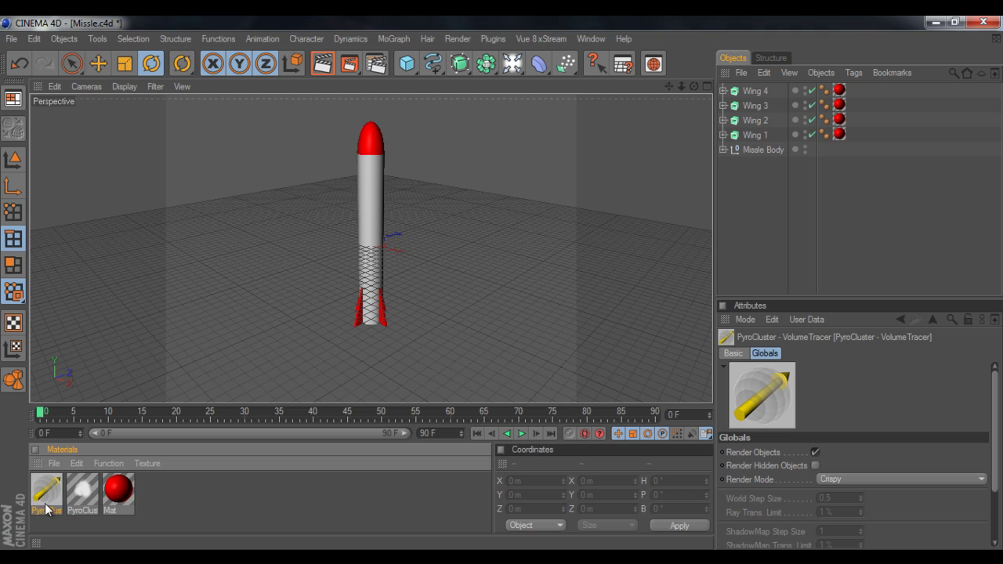
Add an Environment object from the Lights palette and give it the VolumeTracer material.
{"action": "left_click", "coordinate": [512, 70]}
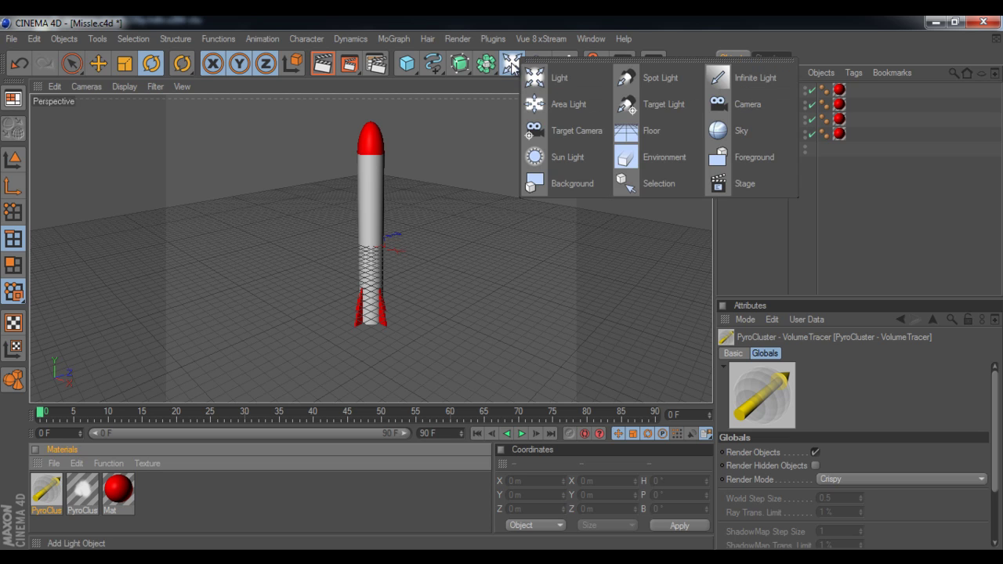
{"action": "left_click", "coordinate": [648, 167]}
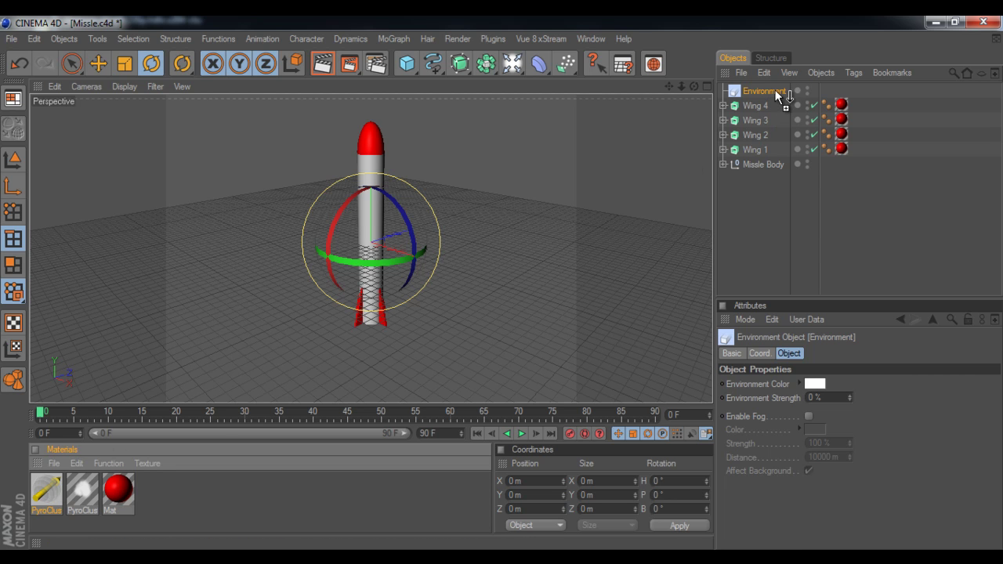
{"action": "left_click_drag", "start_coordinate": [777, 94], "coordinate": [776, 92]}
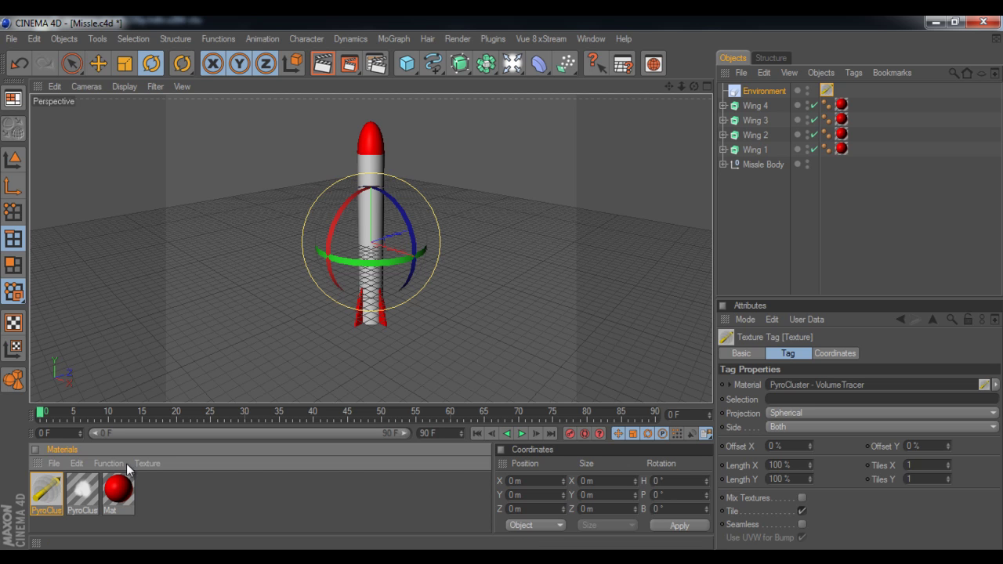
Switch the PyroCluster material's Settings to the Fire preset, accepting the parameter conversion.
{"action": "double_click", "coordinate": [86, 495]}
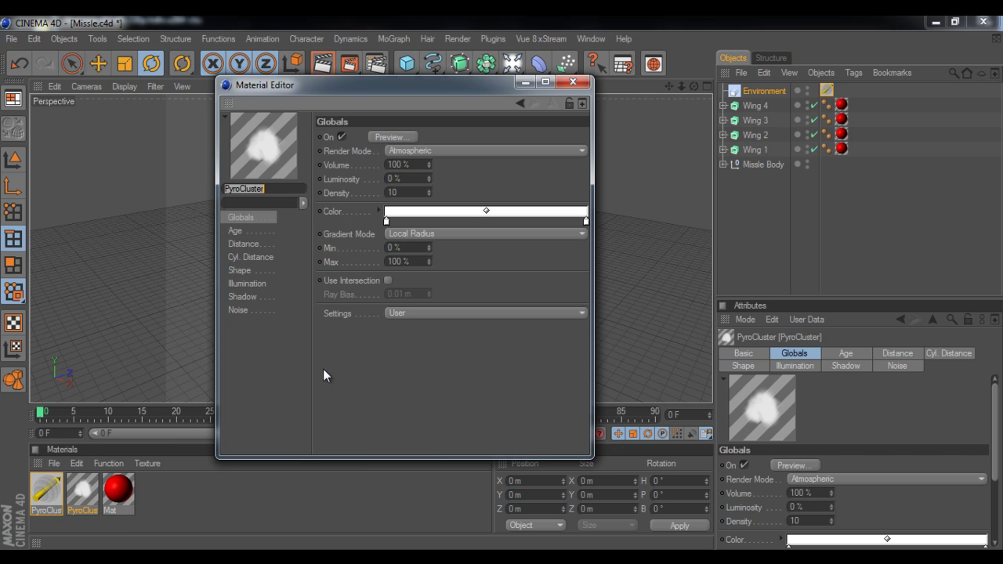
{"action": "left_click", "coordinate": [406, 313]}
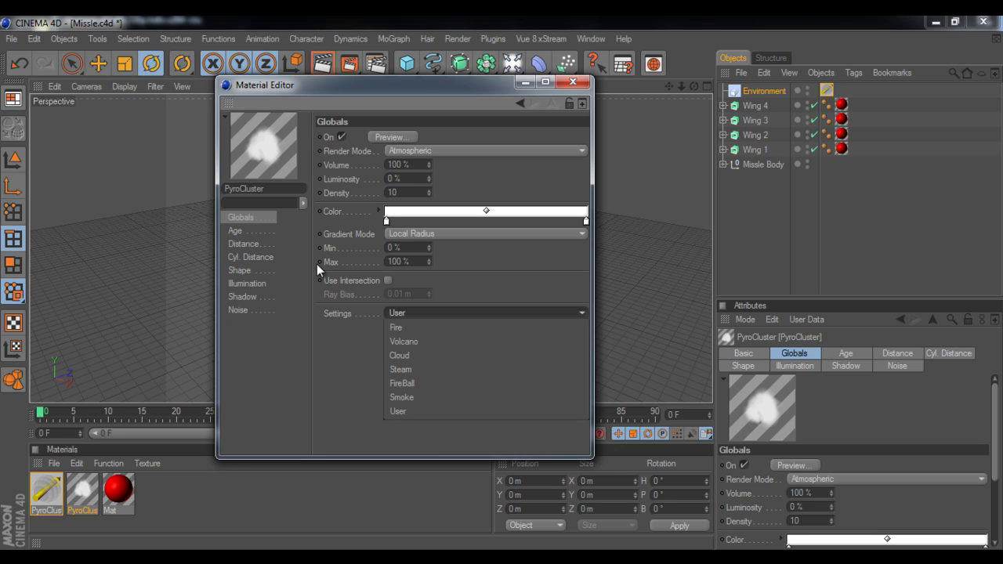
{"action": "left_click", "coordinate": [413, 331]}
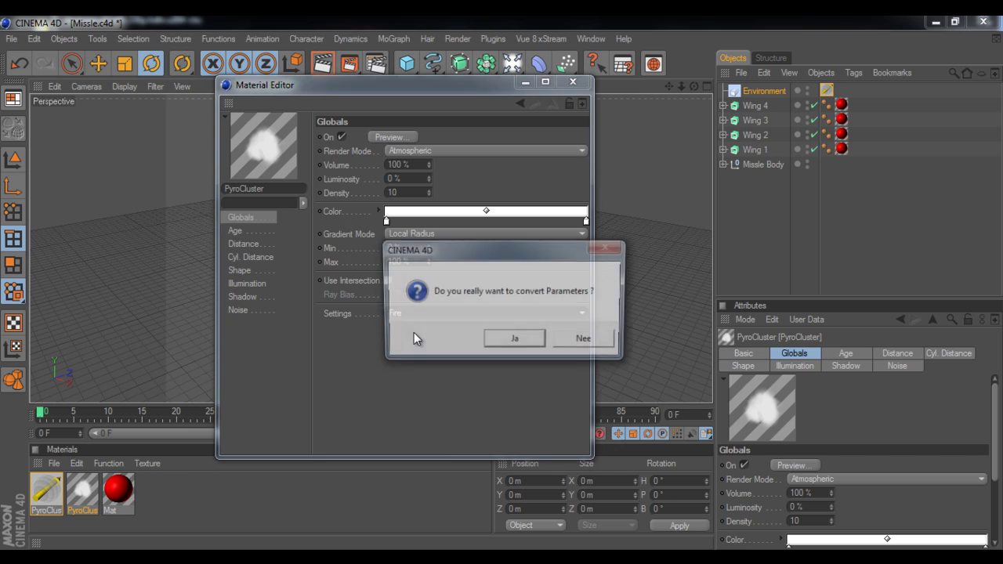
{"action": "left_click", "coordinate": [506, 341]}
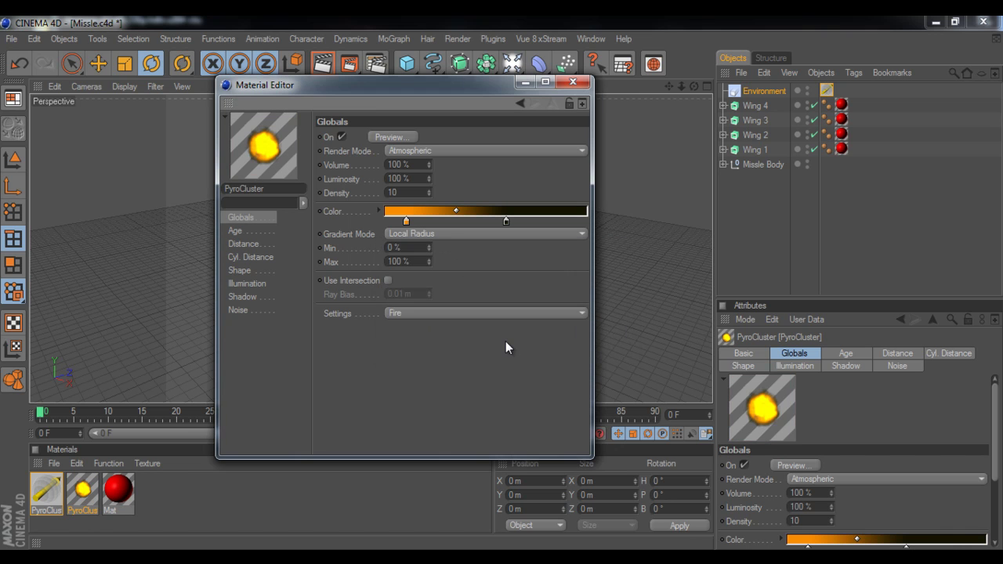
{"action": "left_click", "coordinate": [575, 82]}
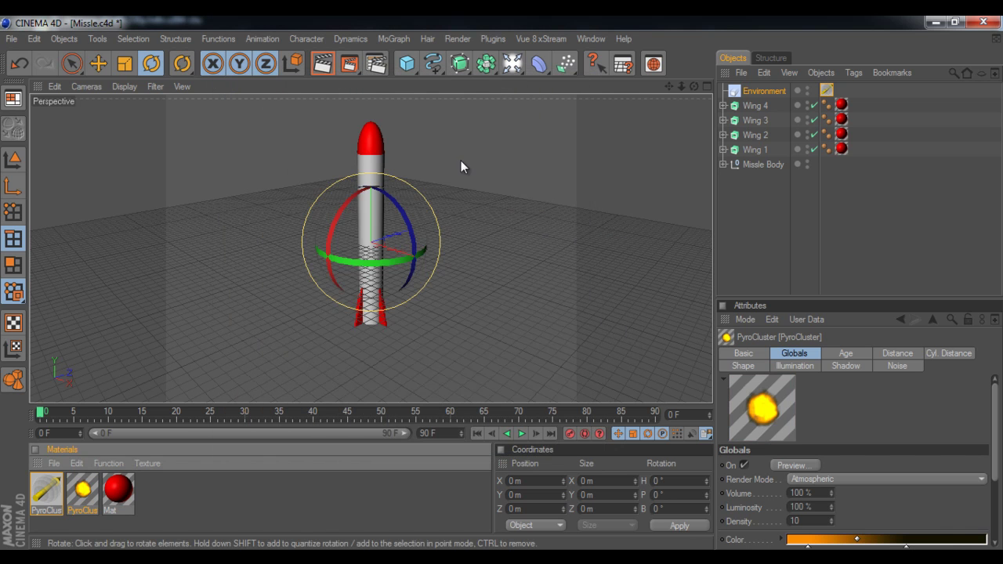
Add a Particle Emitter, preview its particles on the timeline, and rotate it H -90°.
{"action": "left_click", "coordinate": [564, 66]}
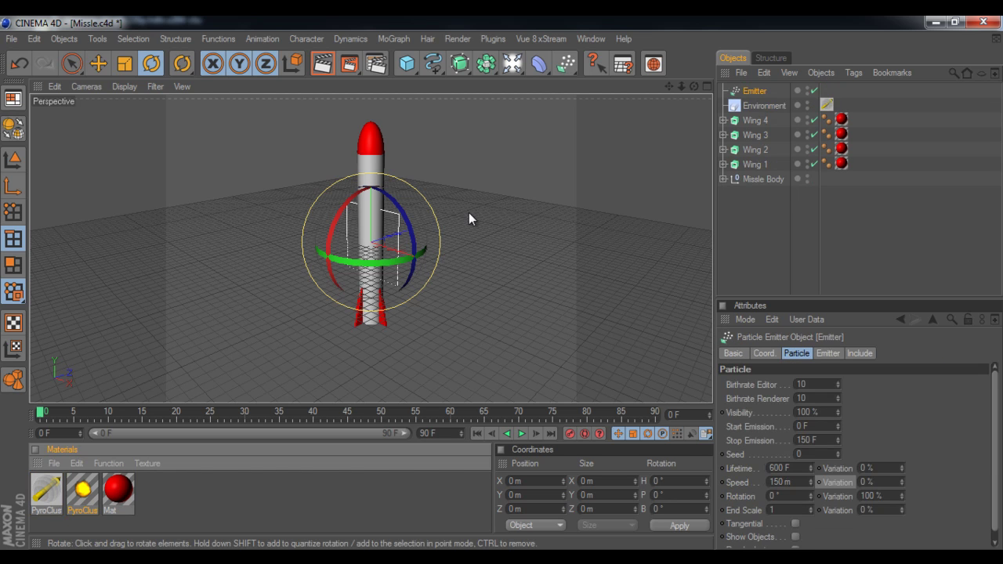
{"action": "left_click", "coordinate": [55, 415]}
{"action": "left_click_drag", "start_coordinate": [55, 417], "coordinate": [286, 424]}
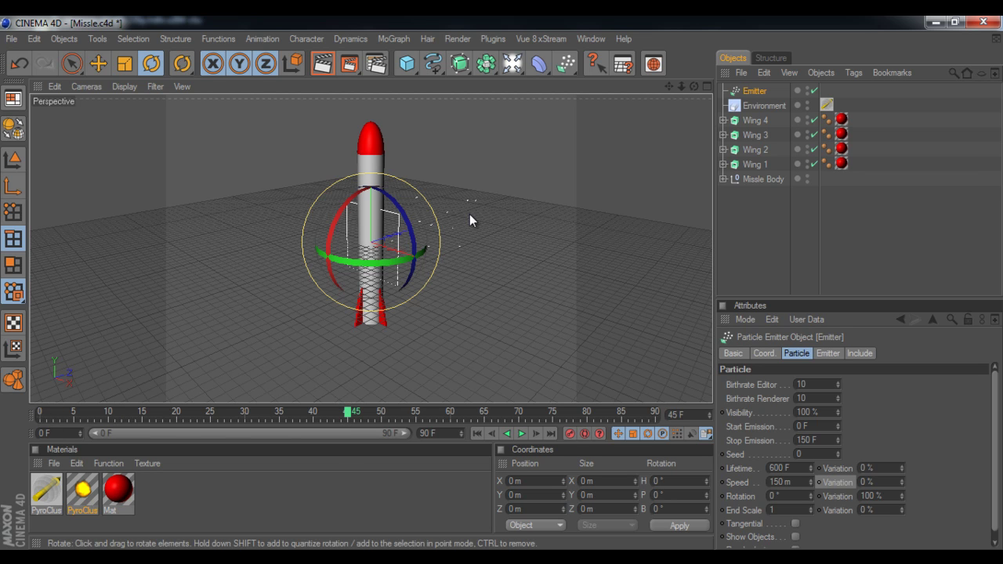
{"action": "scroll", "coordinate": [468, 200], "scroll_direction": "up", "scroll_amount": 5}
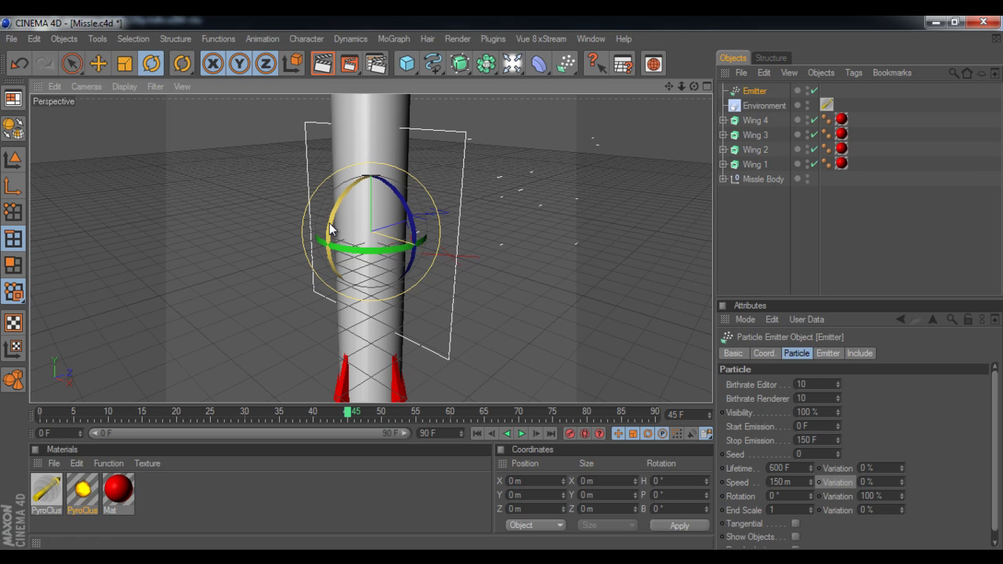
{"action": "left_click_drag", "start_coordinate": [329, 225], "coordinate": [380, 188]}
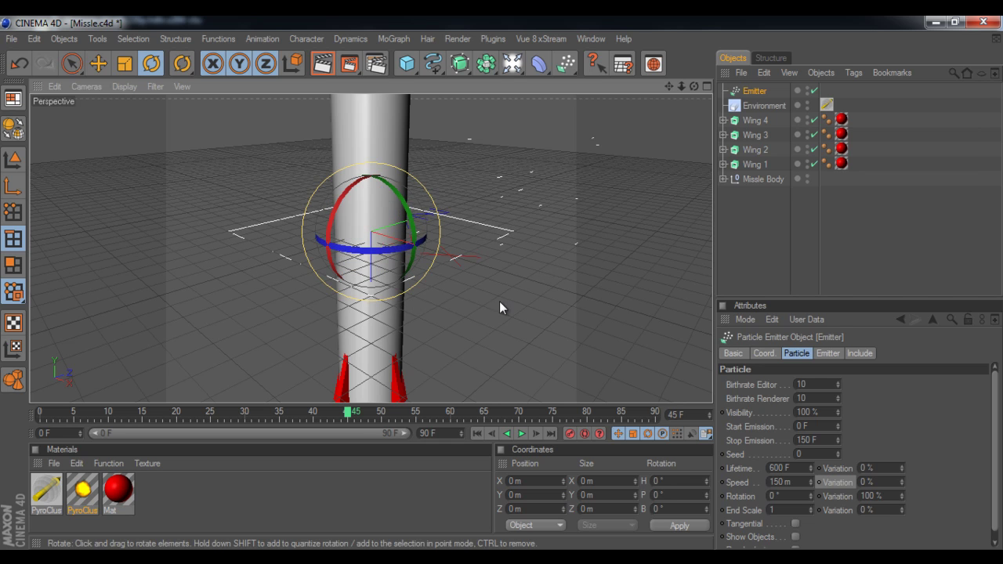
Return to frame 0 and scale the emitter down to a small square in the Top view.
{"action": "key", "text": "shift+f"}
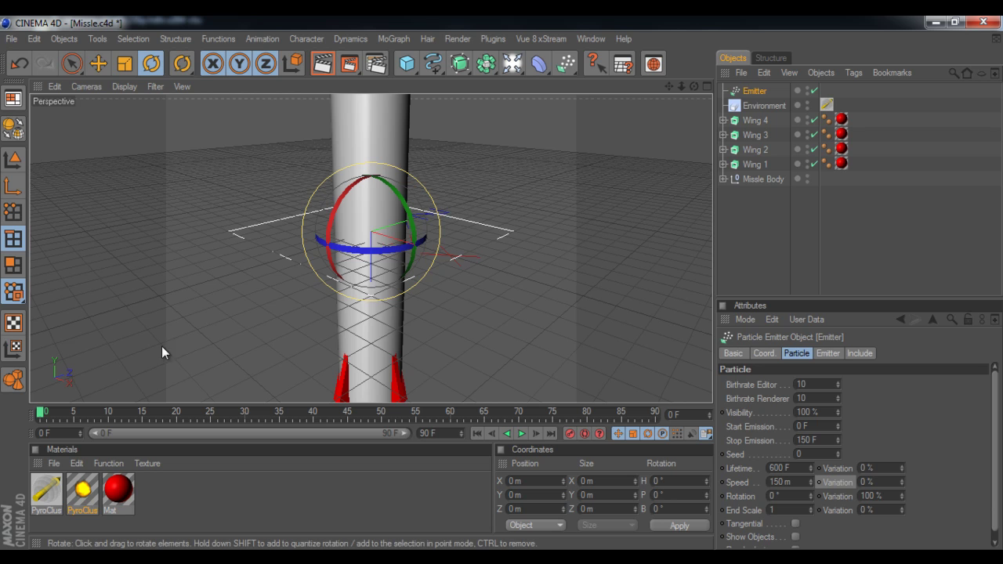
{"action": "middle_click", "coordinate": [374, 304]}
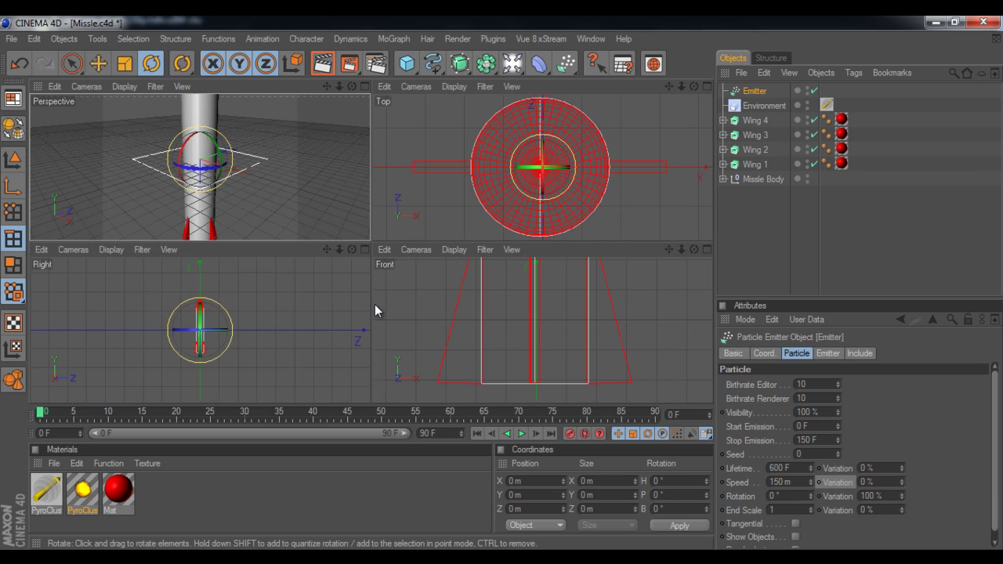
{"action": "middle_click", "coordinate": [547, 186]}
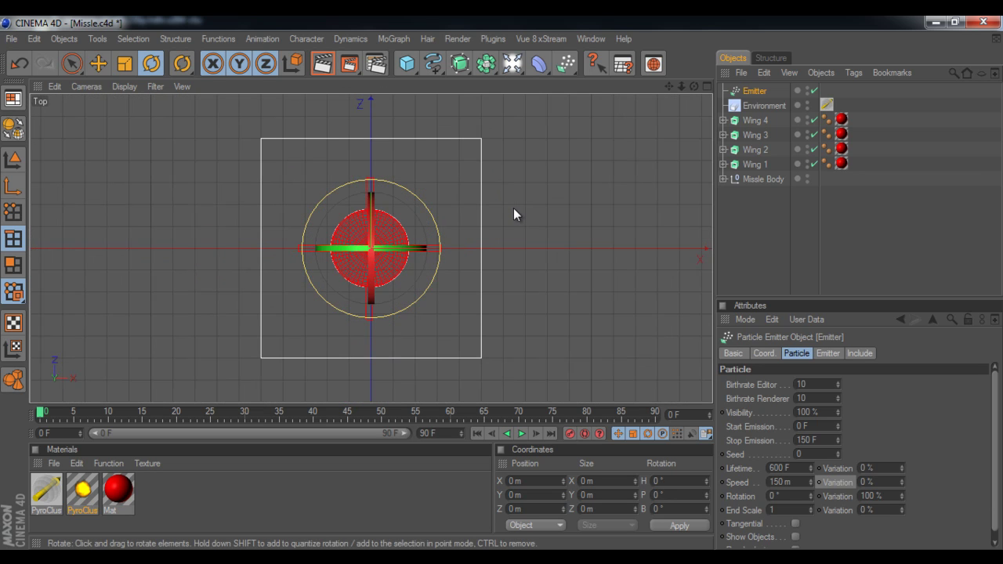
{"action": "key", "text": "t"}
{"action": "mouse_move", "coordinate": [494, 287]}
{"action": "left_mouse_down"}
{"action": "mouse_move", "coordinate": [475, 314]}
{"action": "mouse_move", "coordinate": [502, 284]}
{"action": "left_mouse_up"}
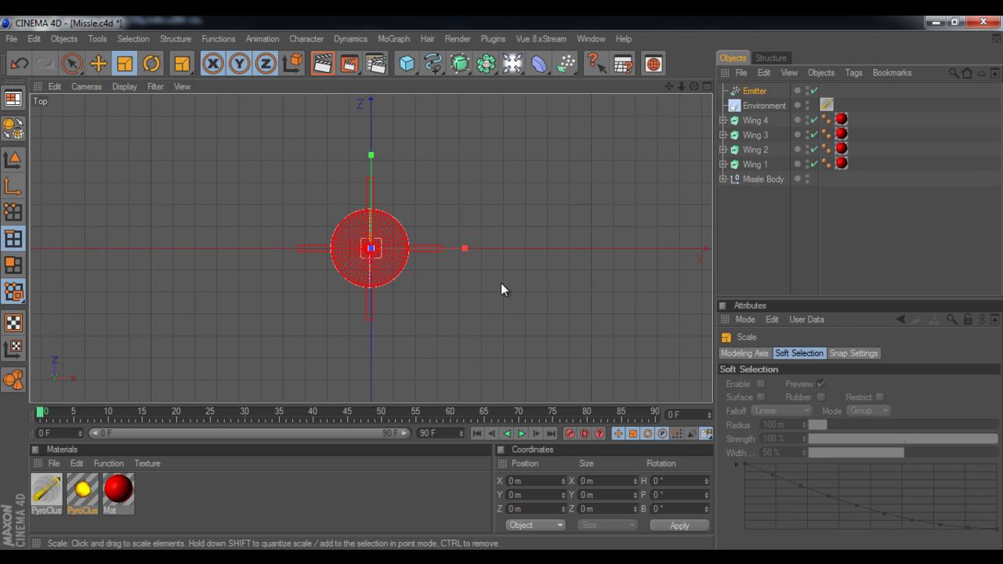
{"action": "scroll", "coordinate": [475, 162], "scroll_direction": "up", "scroll_amount": 3}
{"action": "scroll", "coordinate": [474, 162], "scroll_direction": "up", "scroll_amount": 4}
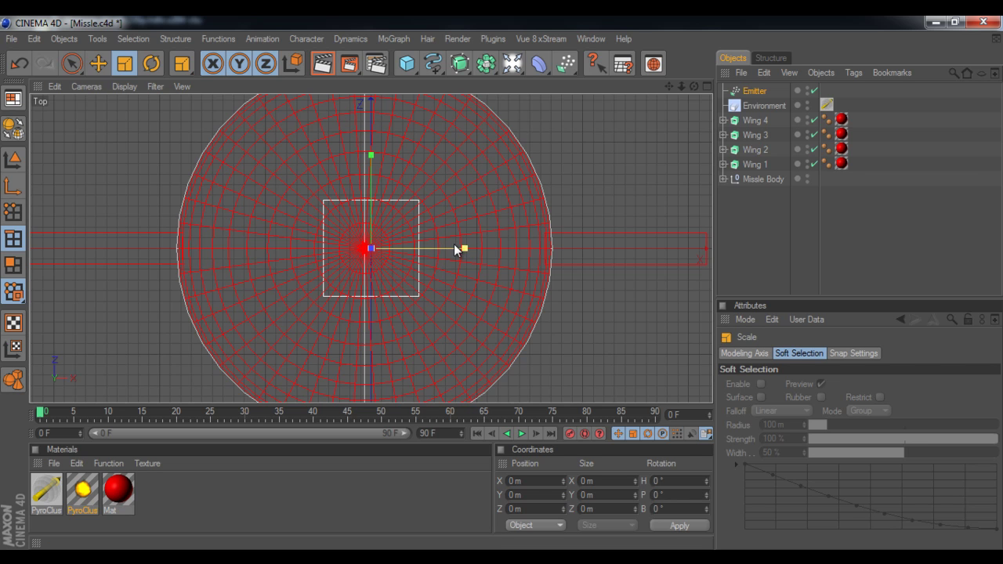
Nudge the emitter so it is centred within the rocket's circular base.
{"action": "key", "text": "e"}
{"action": "left_click_drag", "start_coordinate": [503, 284], "coordinate": [502, 282]}
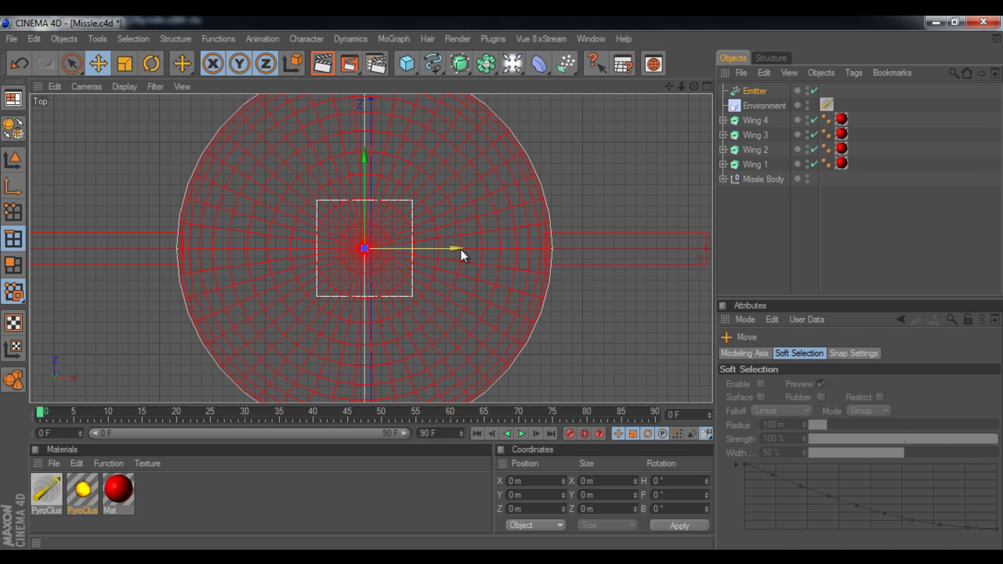
{"action": "middle_click", "coordinate": [498, 214]}
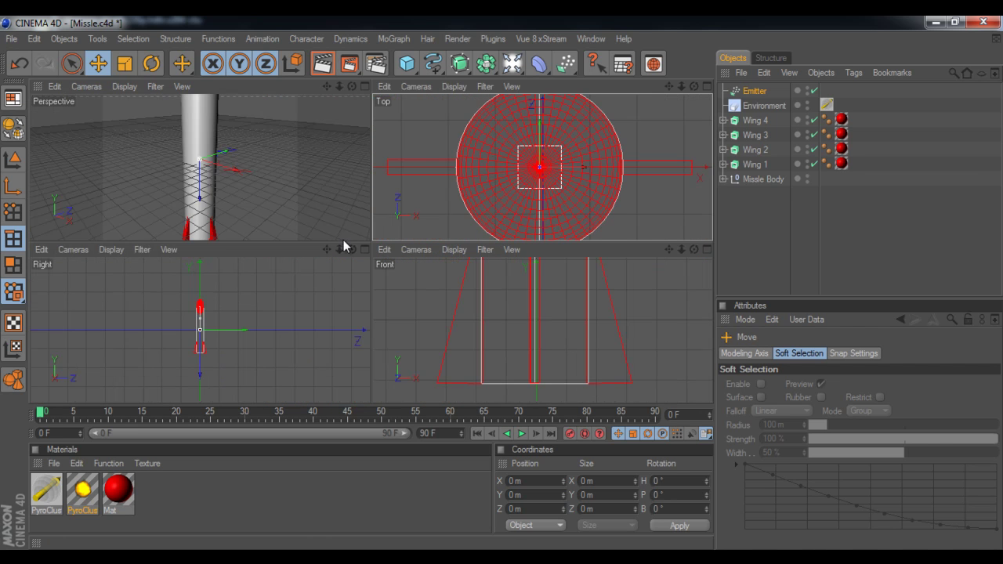
{"action": "middle_click", "coordinate": [555, 296]}
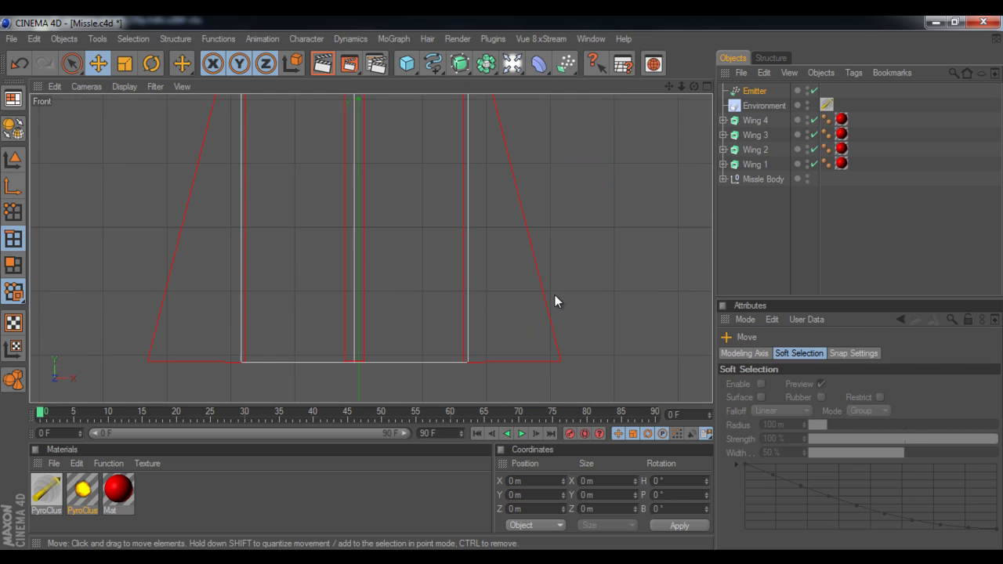
In the Front view, lower the emitter to the bottom edge of the missile body at its tail.
{"action": "scroll", "coordinate": [515, 290], "scroll_direction": "down", "scroll_amount": 3}
{"action": "scroll", "coordinate": [433, 219], "scroll_direction": "down", "scroll_amount": 2}
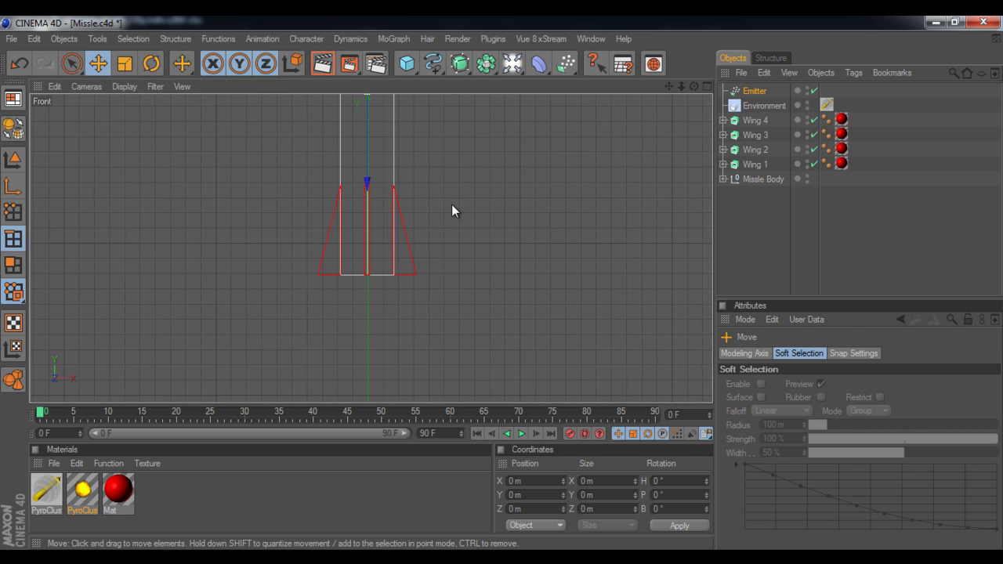
{"action": "middle_click_drag", "start_coordinate": [464, 203], "coordinate": [501, 283], "text": "alt"}
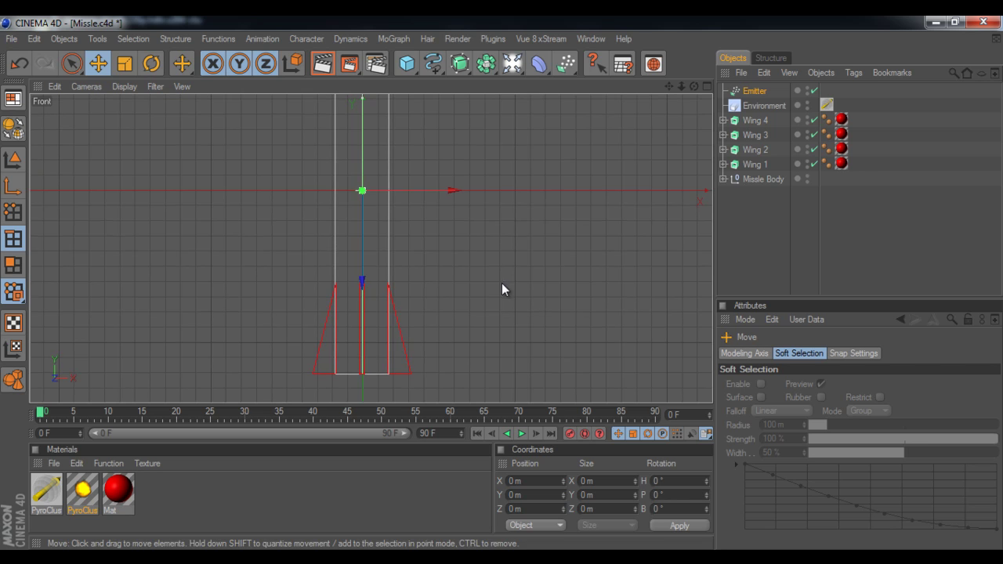
{"action": "left_click_drag", "start_coordinate": [358, 261], "coordinate": [501, 283]}
{"action": "middle_click_drag", "start_coordinate": [382, 344], "coordinate": [393, 317], "text": "alt"}
{"action": "scroll", "coordinate": [392, 313], "scroll_direction": "down", "scroll_amount": 8}
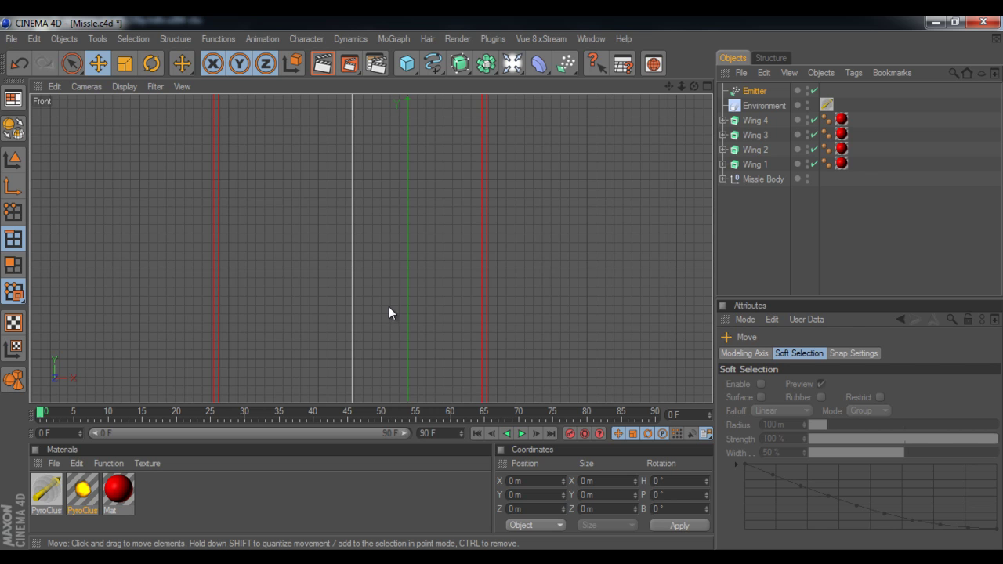
{"action": "key", "text": "o"}
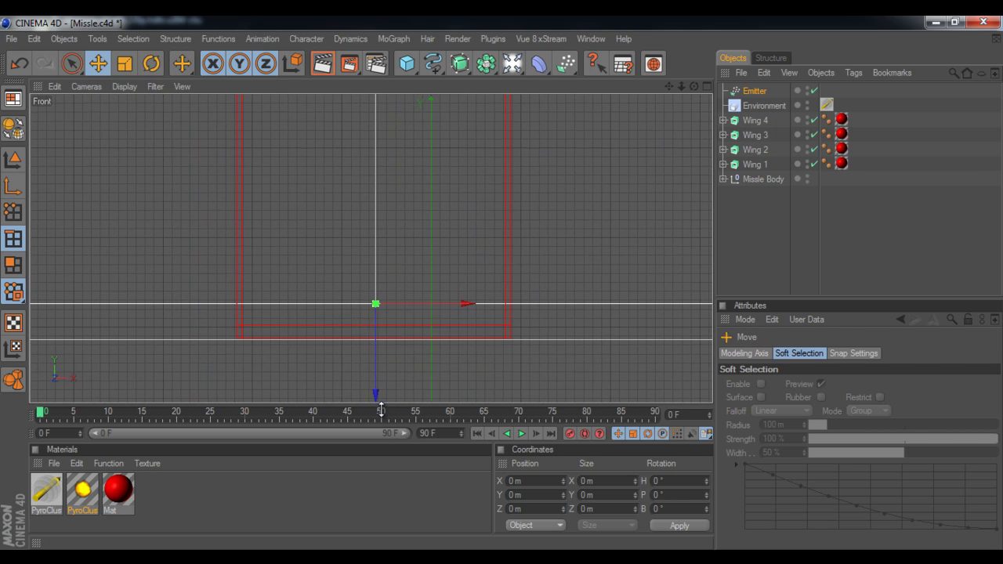
{"action": "left_click_drag", "start_coordinate": [377, 396], "coordinate": [501, 286]}
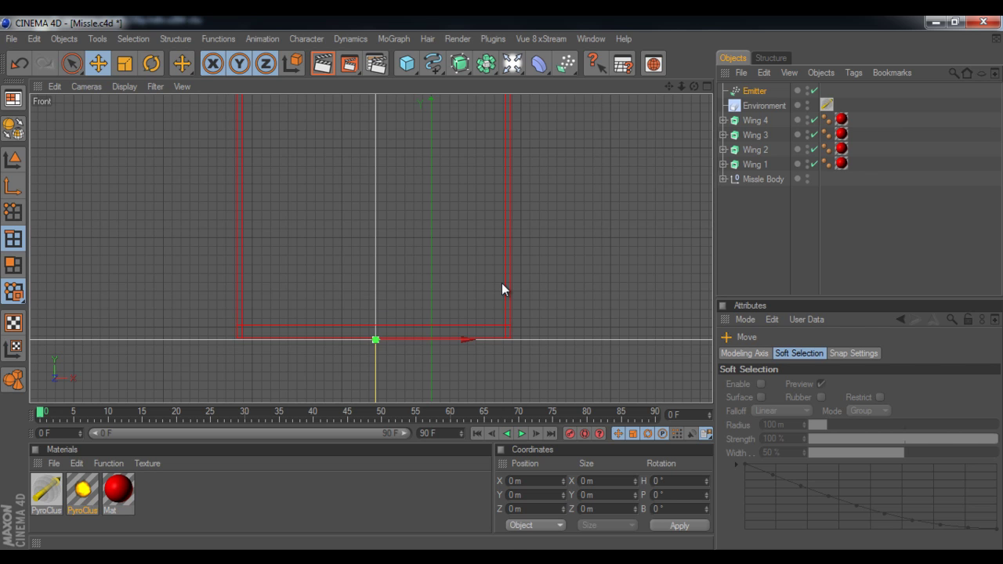
{"action": "middle_click", "coordinate": [343, 366]}
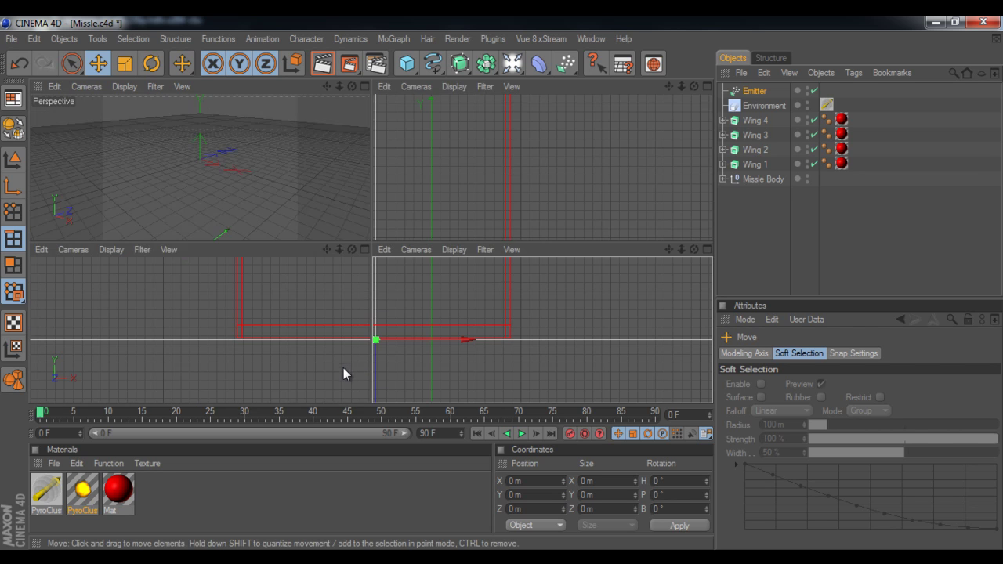
{"action": "middle_click", "coordinate": [247, 161]}
In the Emitter's Particle tab, enter 50 for both Birthrate Editor and Renderer, and Speed 350 m.
{"action": "scroll", "coordinate": [496, 210], "scroll_direction": "down", "scroll_amount": 3}
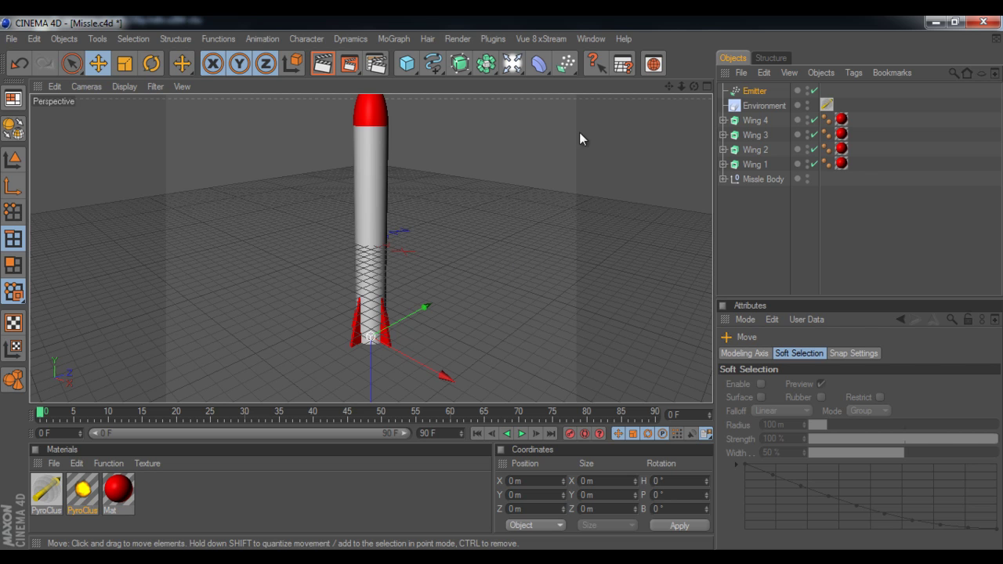
{"action": "left_click_drag", "start_coordinate": [669, 87], "coordinate": [501, 282]}
{"action": "left_click", "coordinate": [762, 93]}
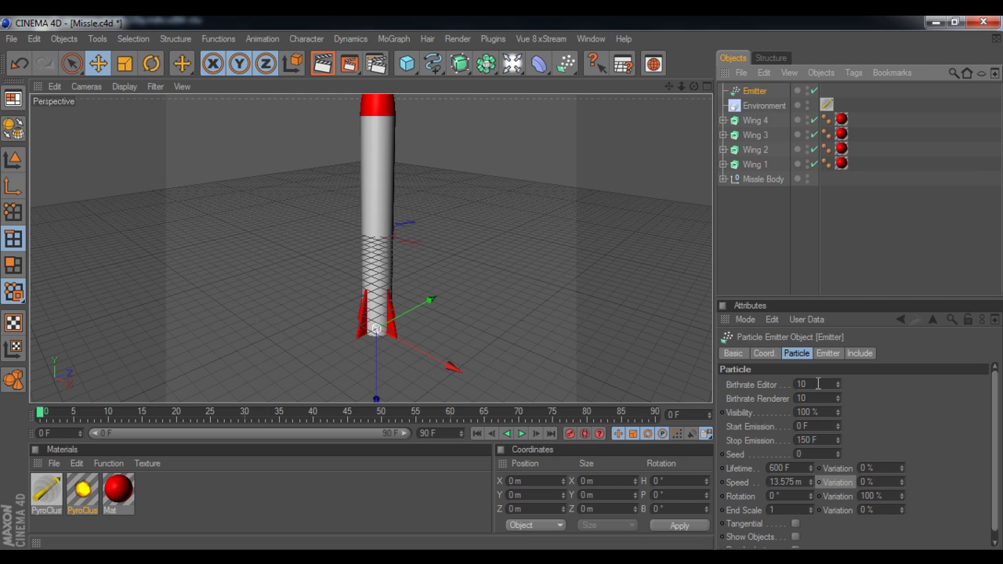
{"action": "left_click", "coordinate": [818, 384]}
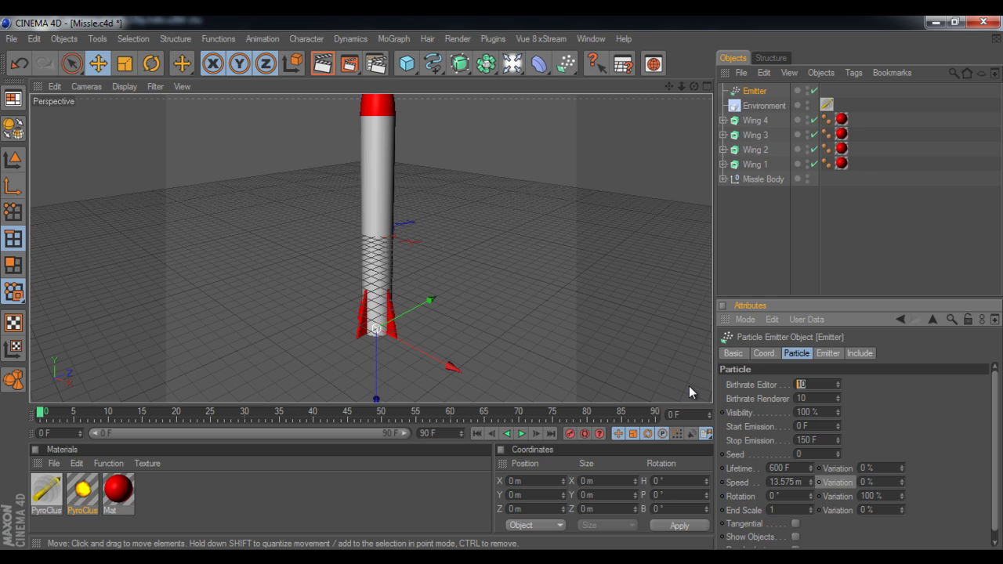
{"action": "type", "text": "50"}
{"action": "key", "text": "Tab"}
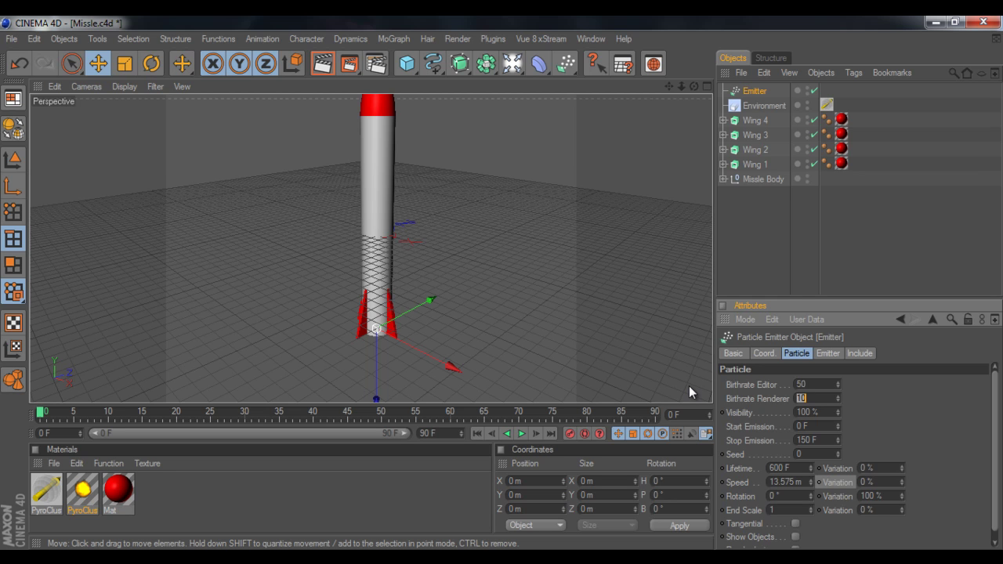
{"action": "type", "text": "50"}
{"action": "left_click", "coordinate": [799, 483]}
{"action": "type", "text": "350"}
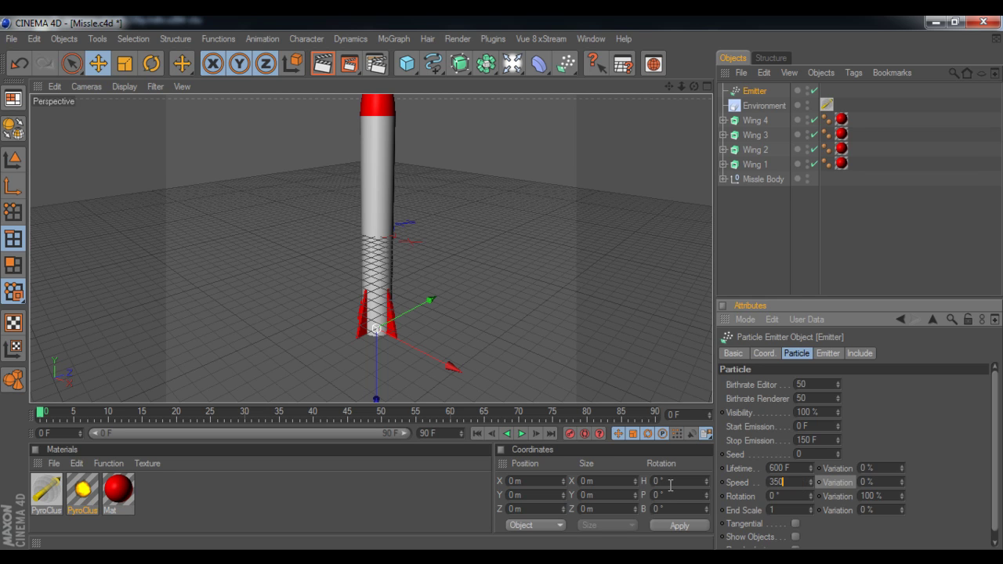
{"action": "key", "text": "Return"}
Put the PyroCluster material on the Emitter and scrub to frame 27 to see particles below the rocket.
{"action": "left_click_drag", "start_coordinate": [82, 500], "coordinate": [765, 89]}
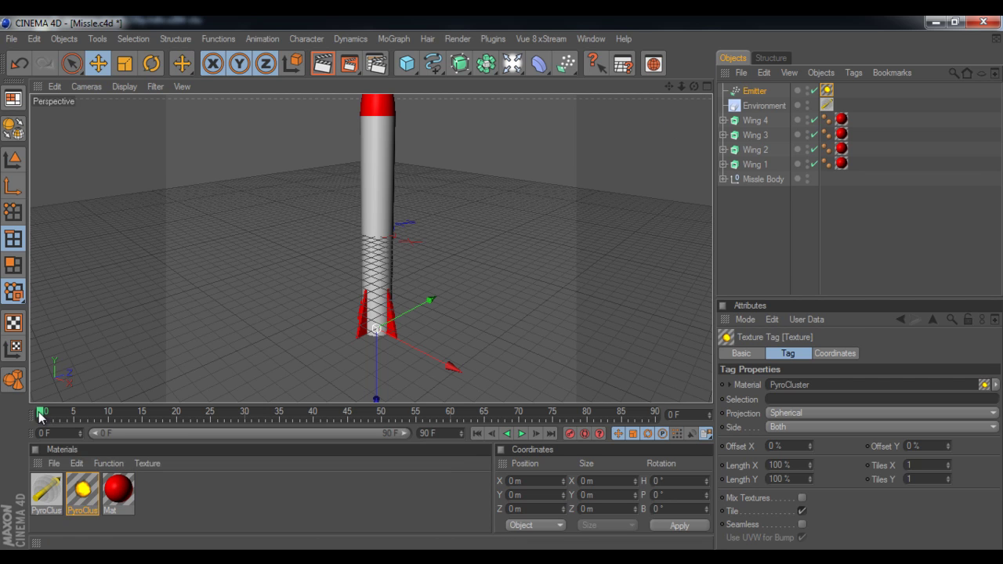
{"action": "left_click_drag", "start_coordinate": [60, 414], "coordinate": [225, 420]}
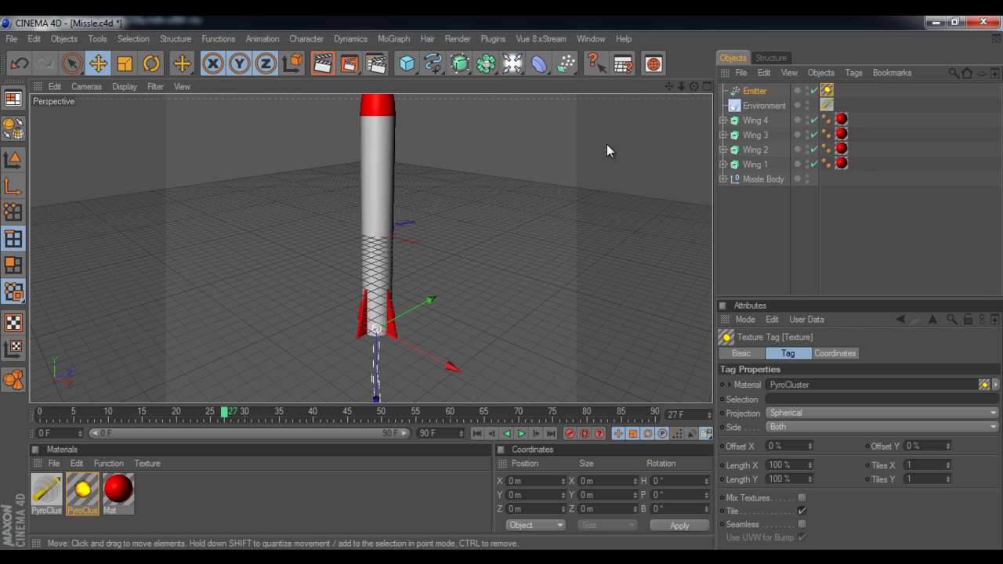
{"action": "left_click_drag", "start_coordinate": [694, 87], "coordinate": [503, 285]}
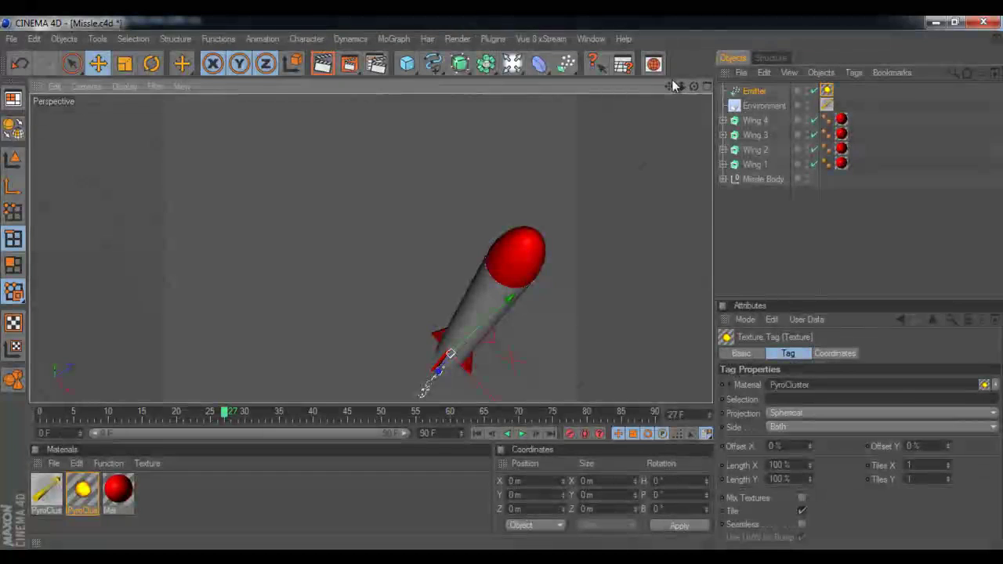
Render the Perspective viewport at frame 27 to check the PyroCluster flame at the tail.
{"action": "key", "text": "ctrl+r"}
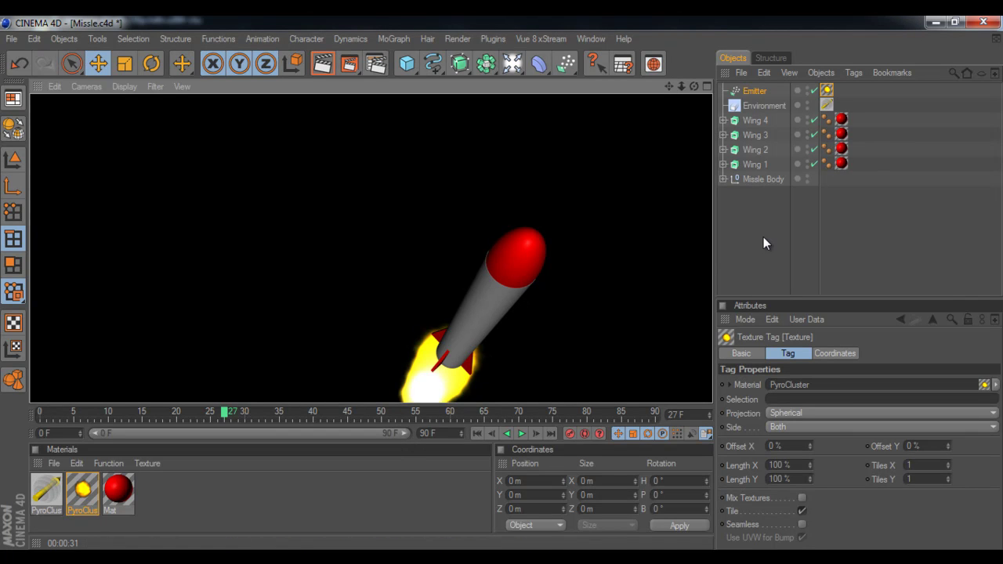
Group Wing 1 through Wing 4 under a new null named 'Wings'.
{"action": "left_click", "coordinate": [641, 299]}
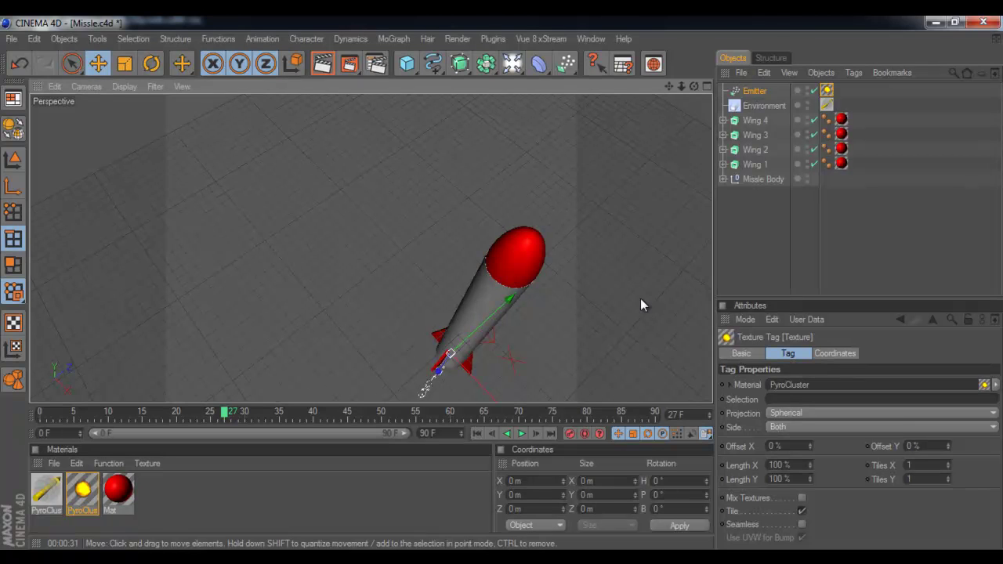
{"action": "left_click", "coordinate": [752, 166]}
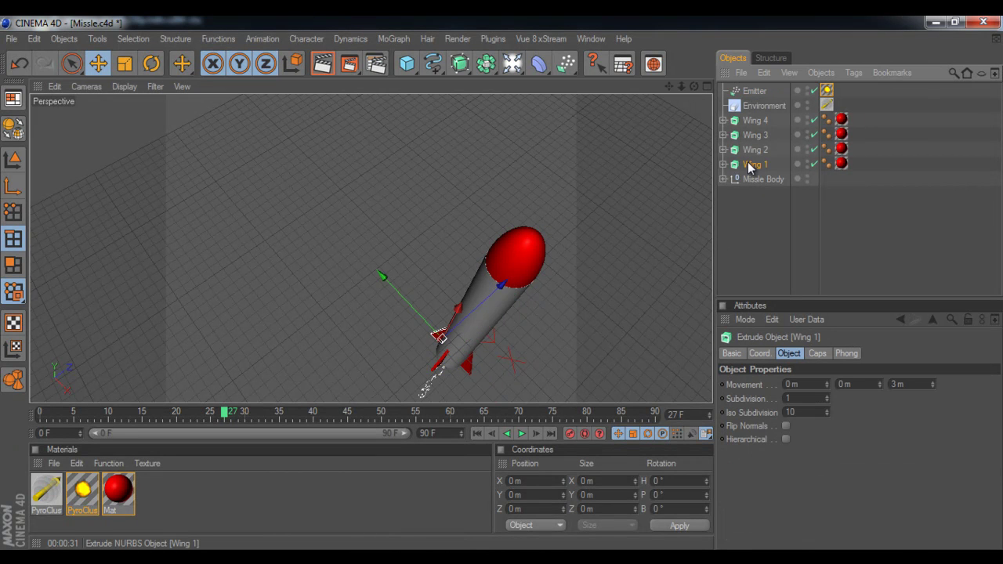
{"action": "left_click", "coordinate": [762, 121], "text": "shift"}
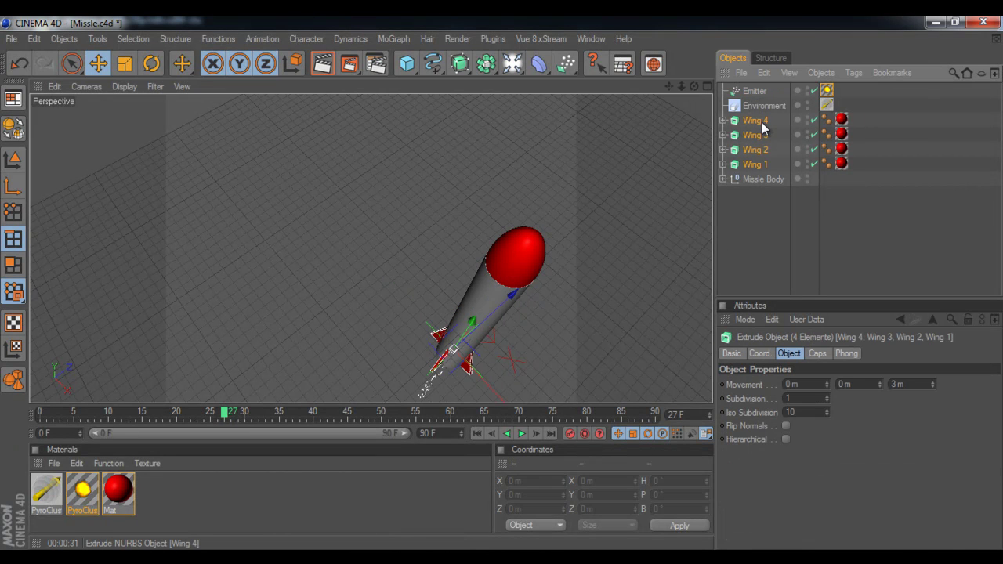
{"action": "key", "text": "alt+g"}
{"action": "double_click", "coordinate": [763, 121]}
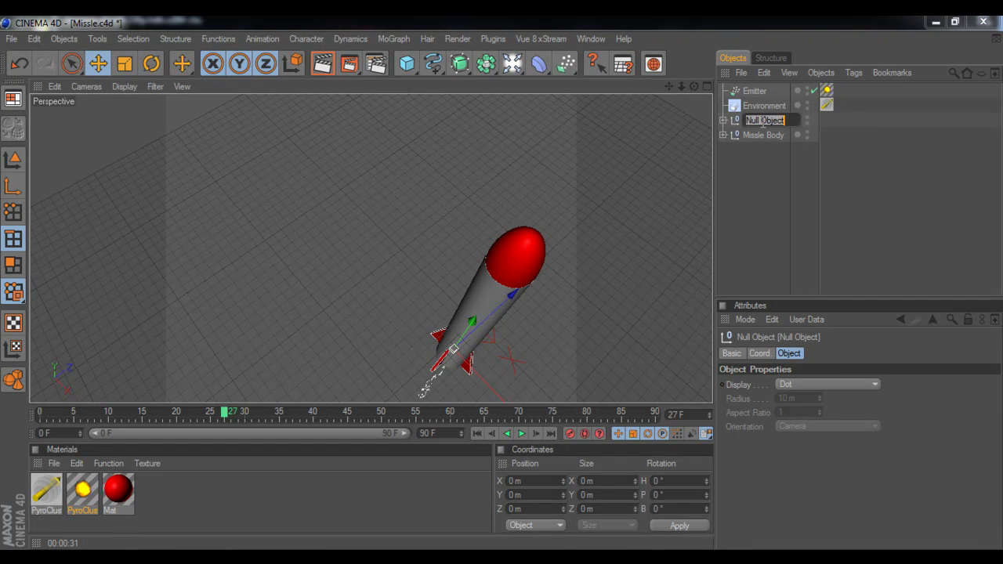
{"action": "type", "text": "Wings"}
{"action": "key", "text": "Return"}
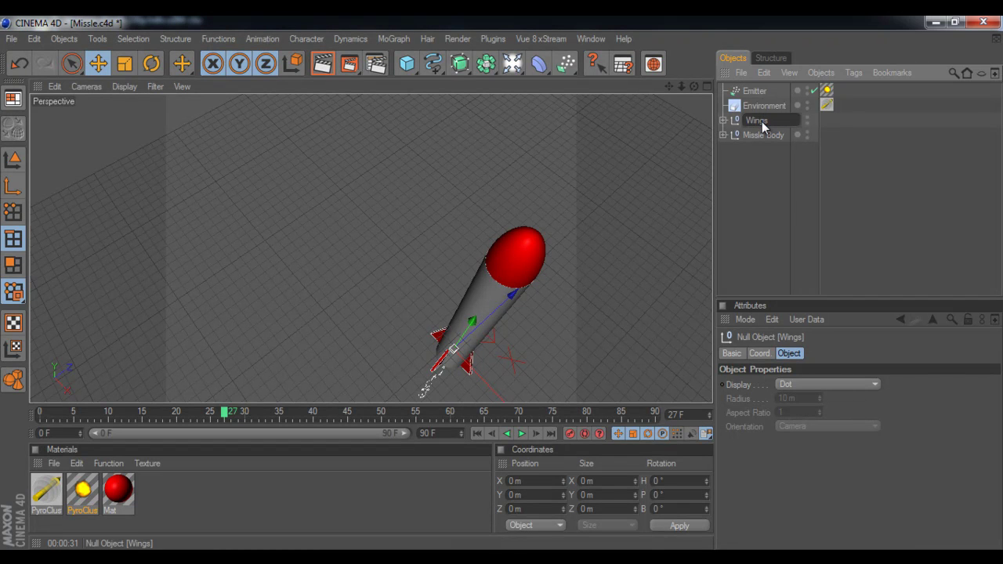
Group all scene objects under a null named 'Missle' and save the scene.
{"action": "key", "text": "ctrl+a"}
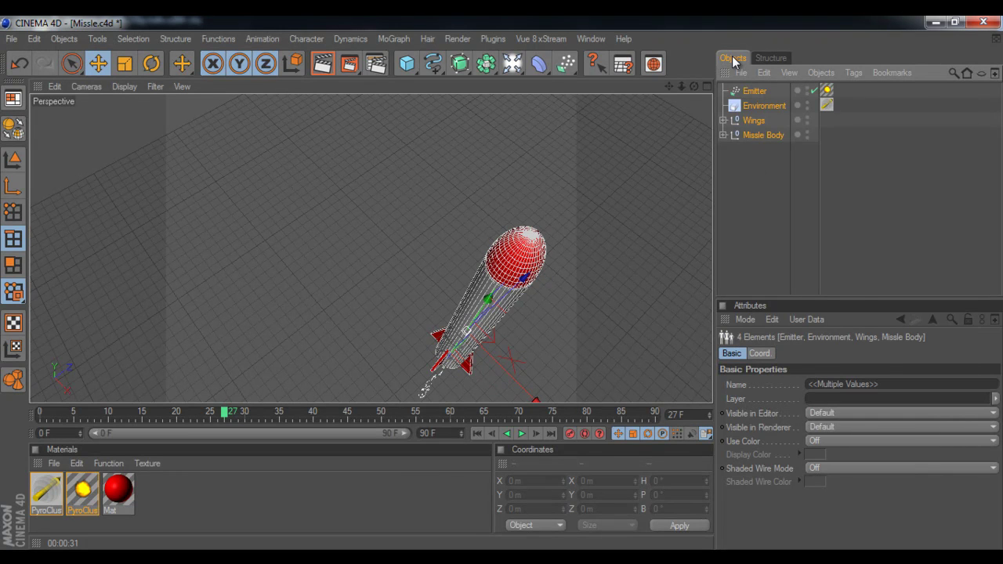
{"action": "key", "text": "alt+g"}
{"action": "double_click", "coordinate": [760, 91]}
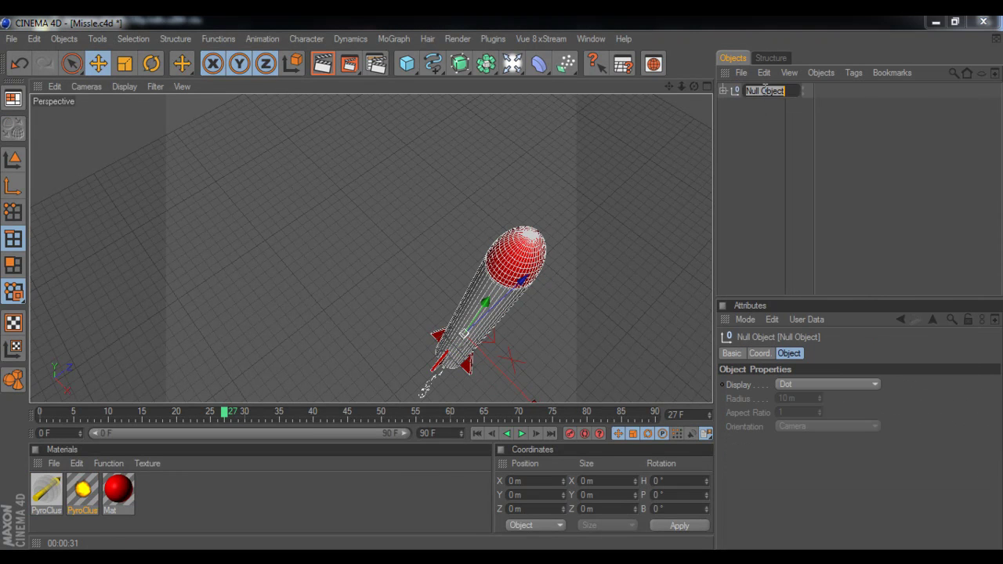
{"action": "type", "text": "Missle"}
{"action": "key", "text": "Return"}
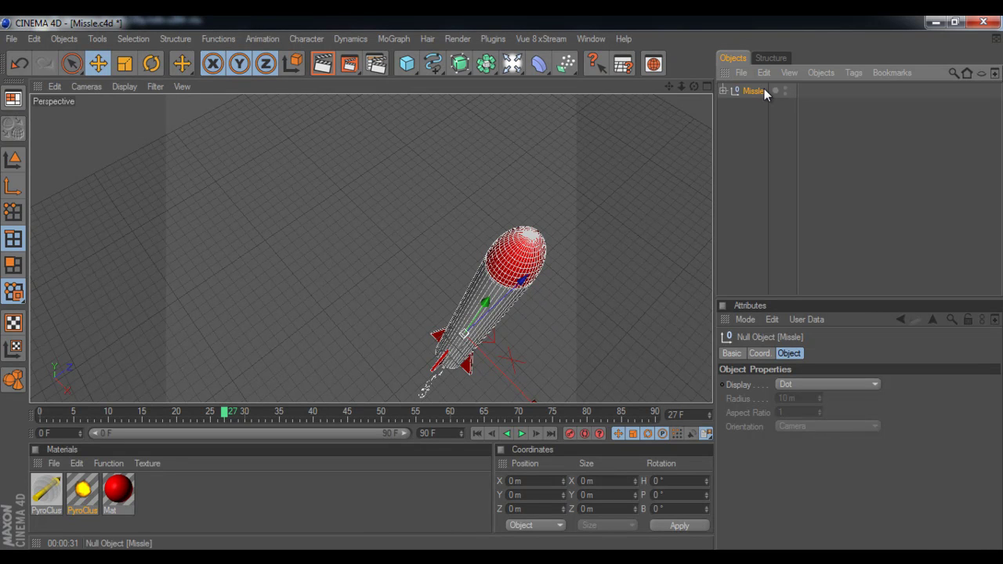
{"action": "key", "text": "ctrl+s"}
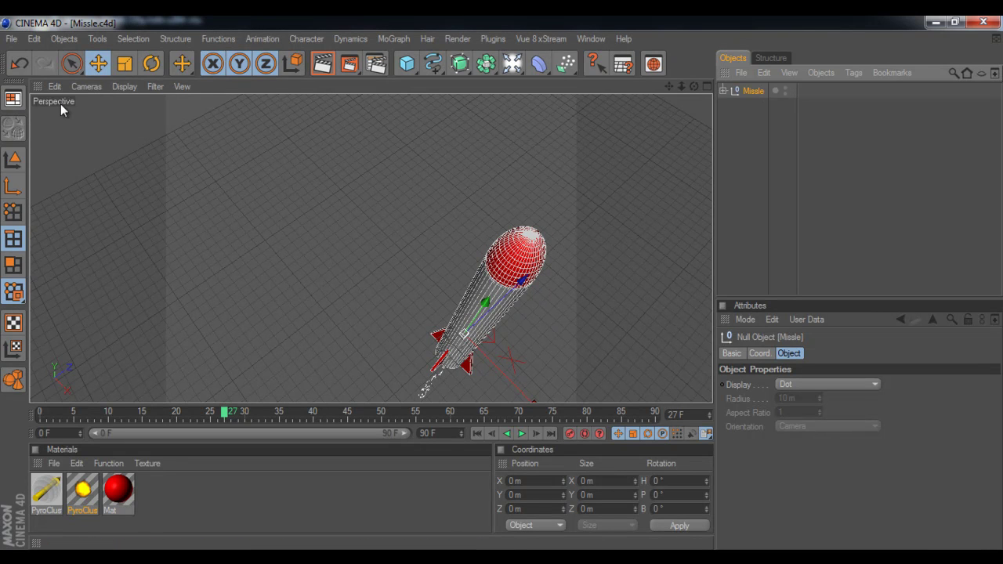